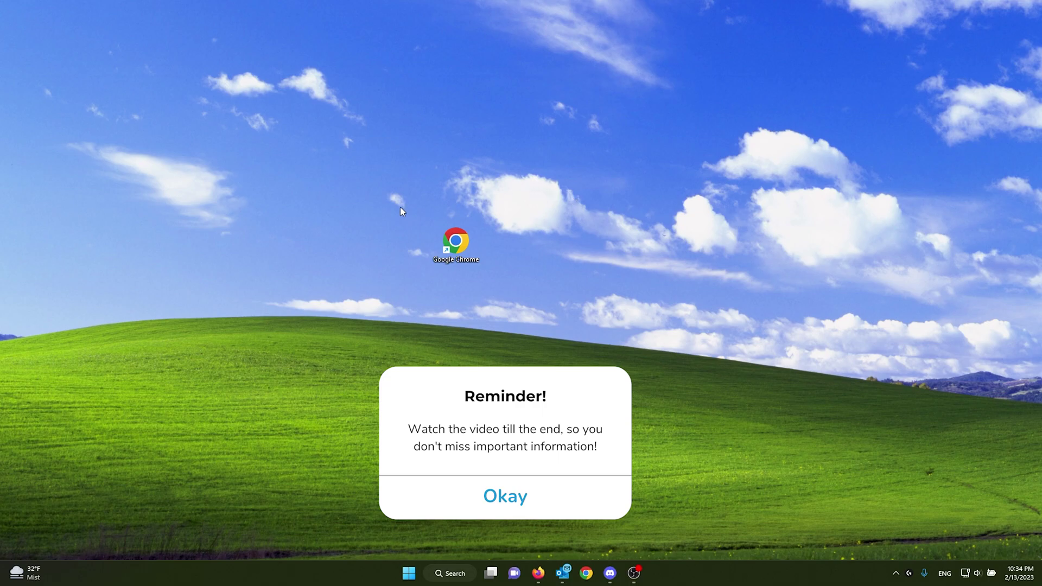
Step: Launch Chrome and run a Google search for 'bing' from the address bar
left_click(442, 247)
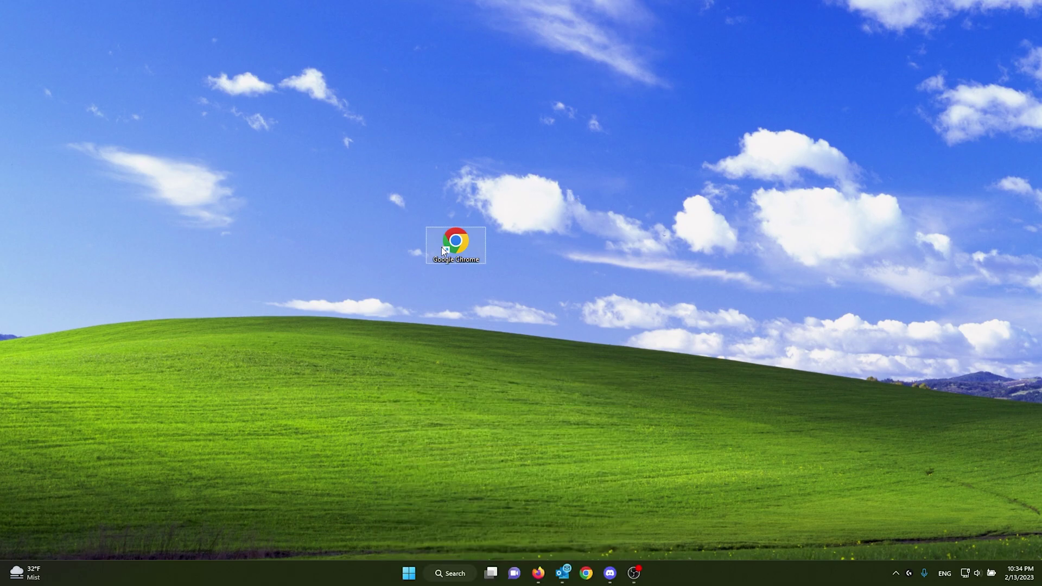
double_click(441, 247)
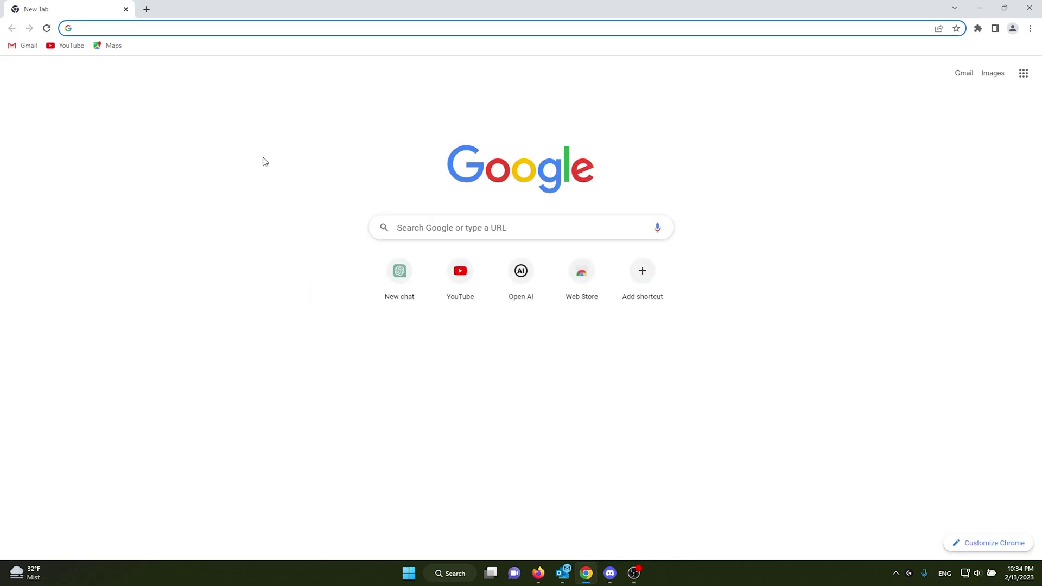
left_click(141, 28)
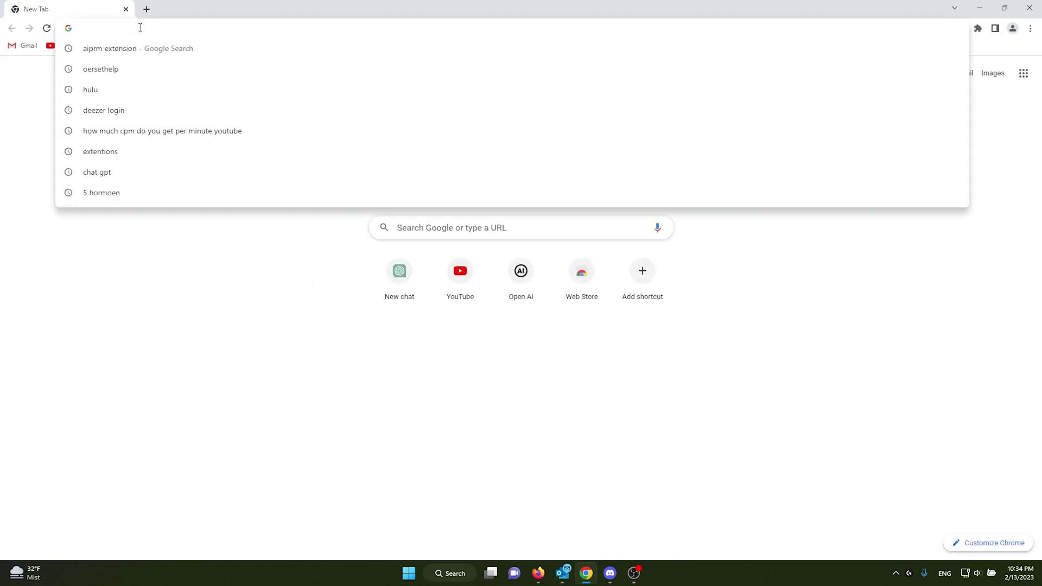
type("bing")
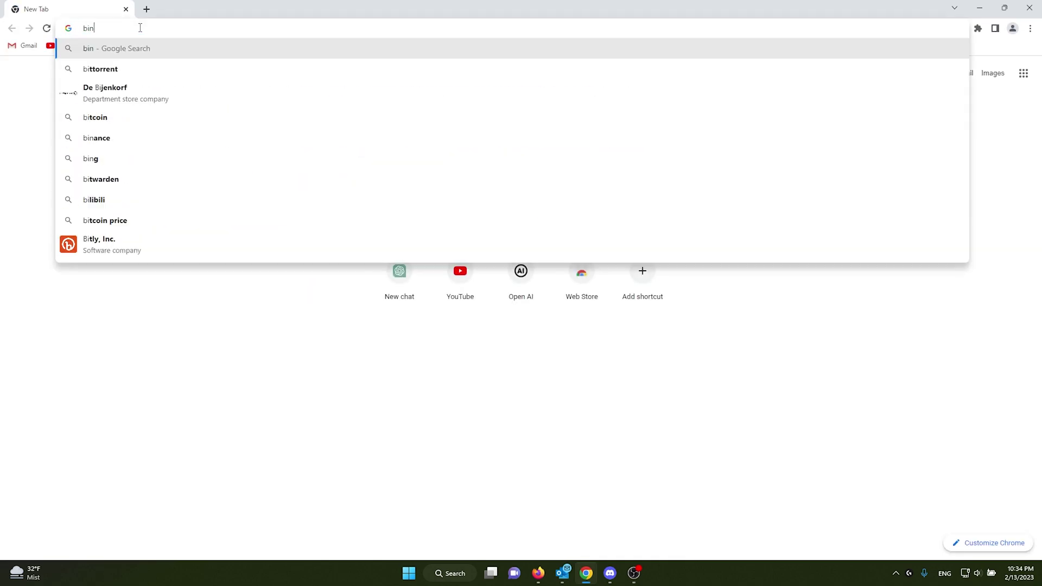
key("Return")
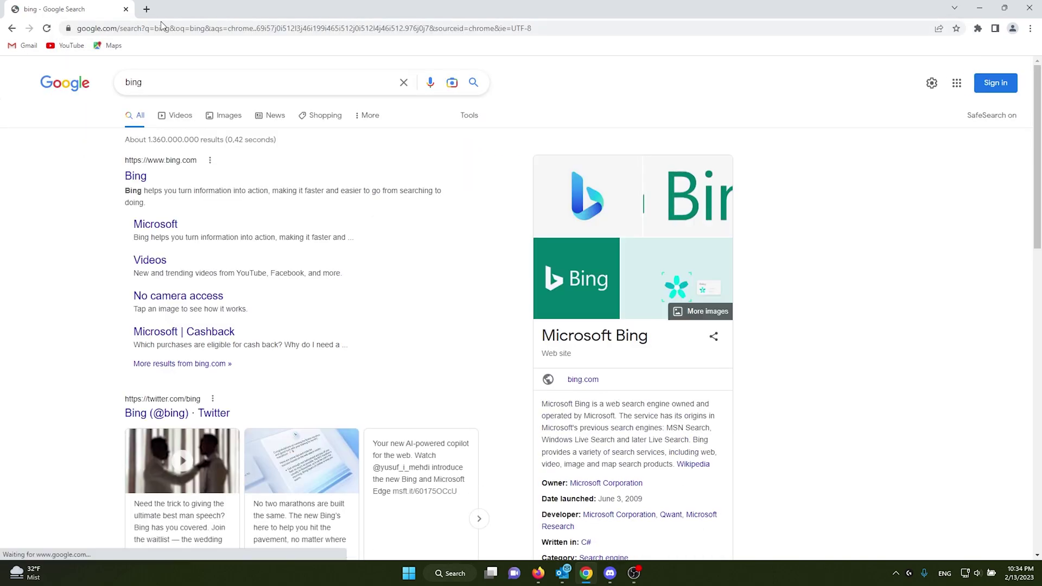
Step: Open the Bing website from the search results and dismiss its cookie banner
left_click(135, 177)
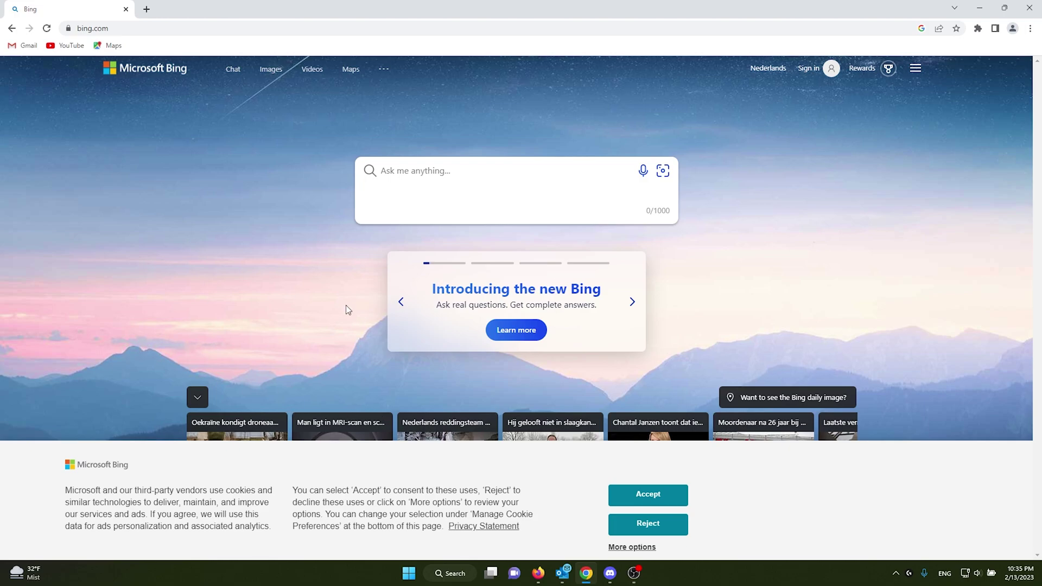
left_click(643, 498)
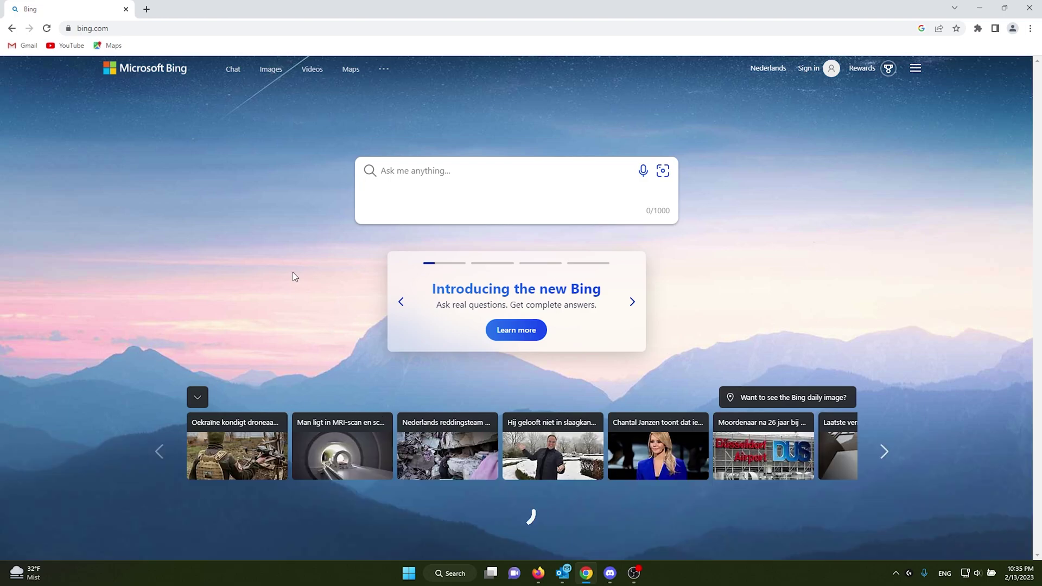
Step: Open Bing Chat and join the new Bing waitlist after signing in
left_click(233, 70)
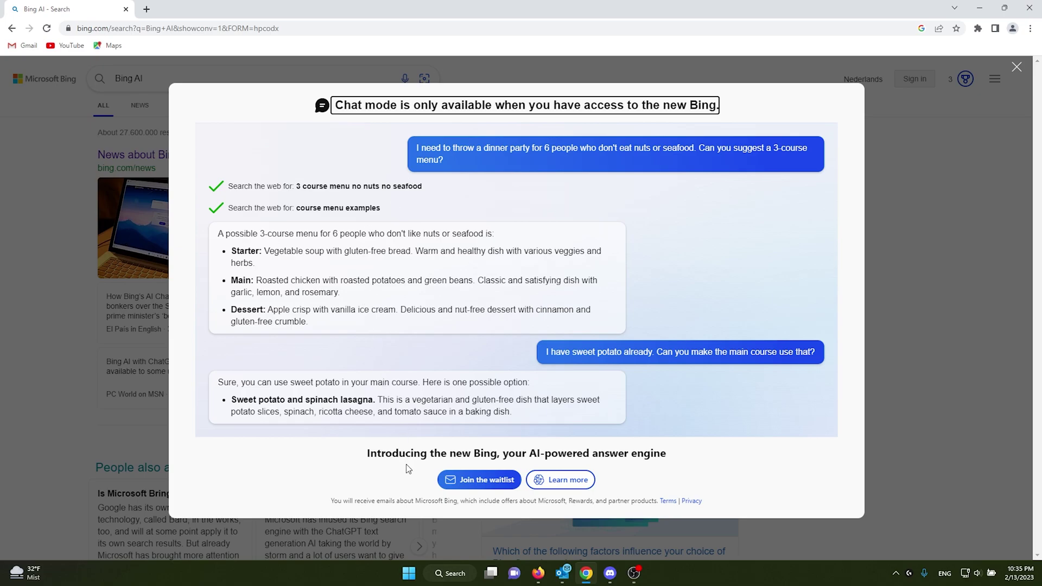
left_click(479, 479)
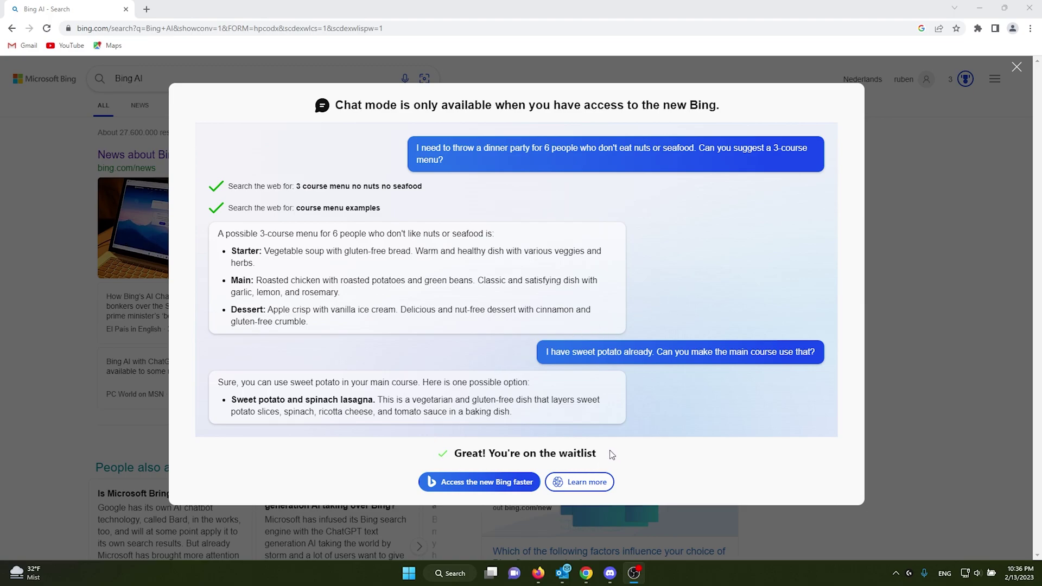
left_click_drag(613, 454, 440, 449)
left_click(432, 446)
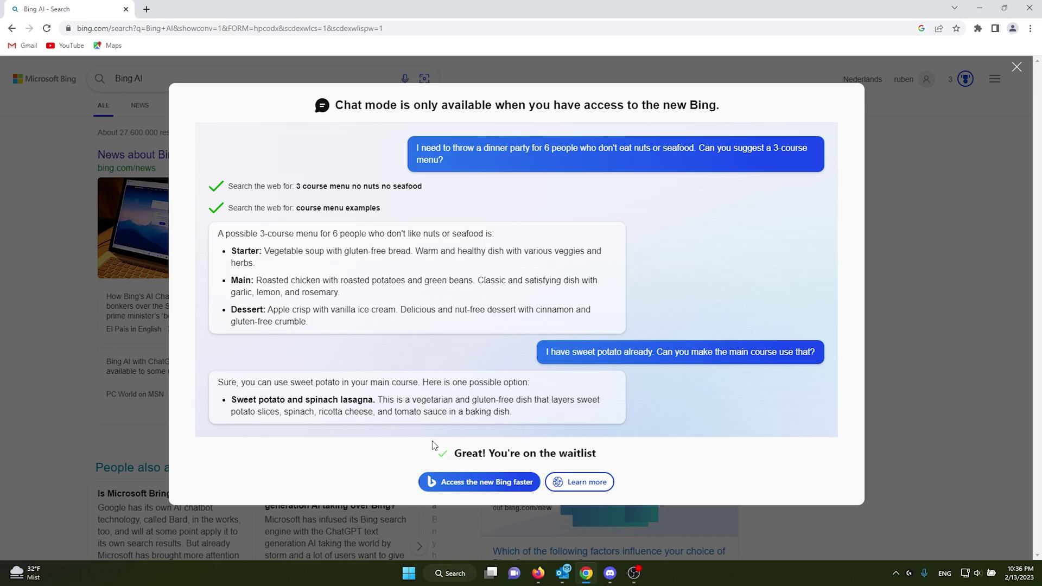
Step: Follow 'Access the new Bing faster' and the 'Microsoft defaults' link to the Web Store
left_click(483, 486)
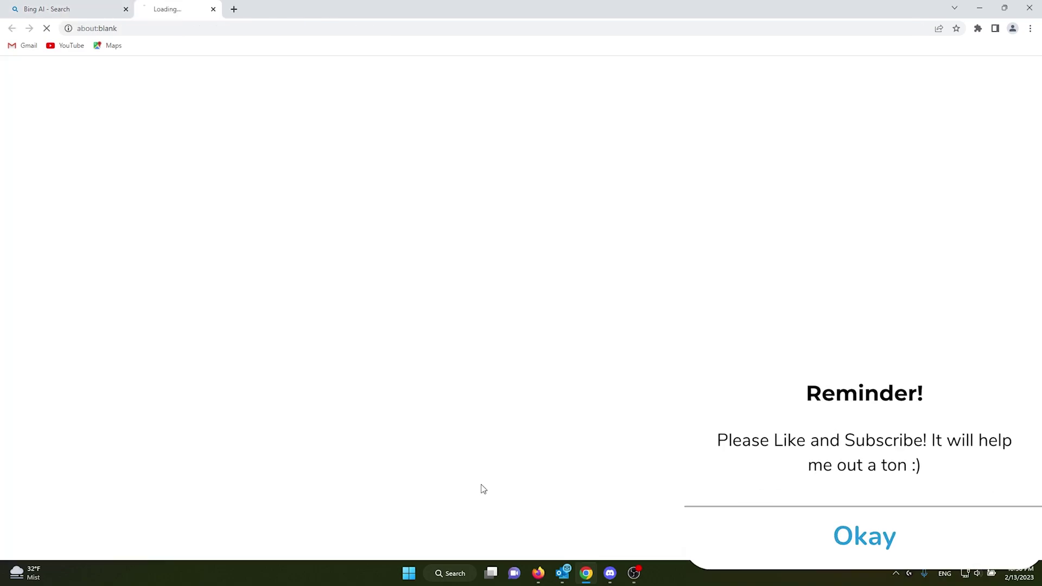
left_click_drag(352, 306, 597, 305)
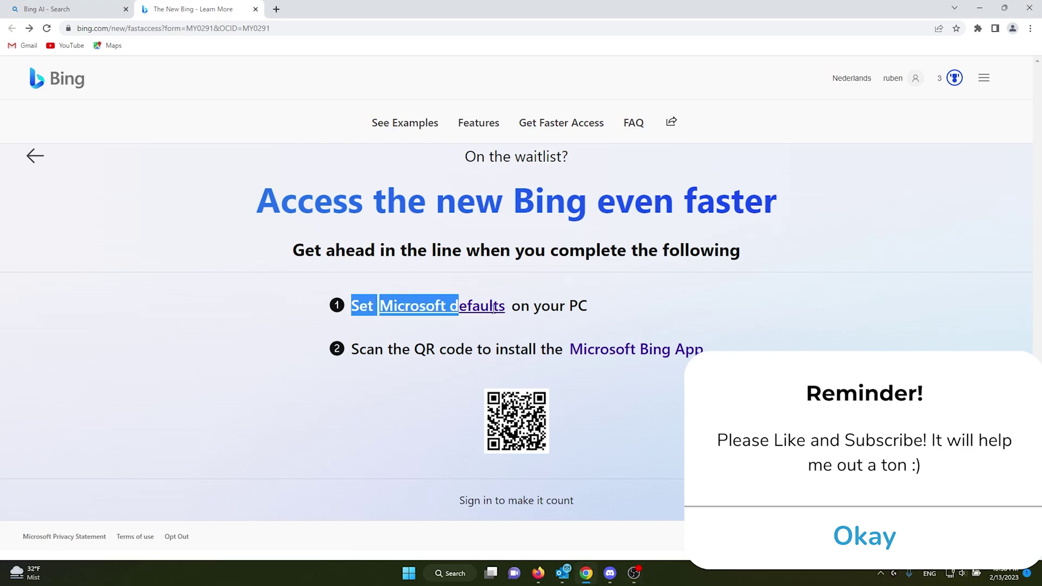
left_click(606, 313)
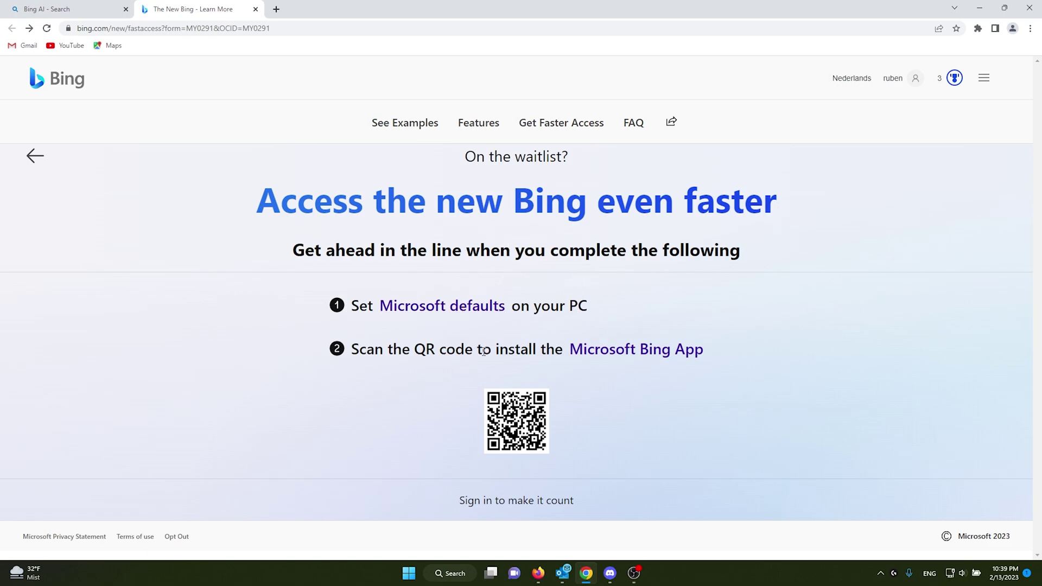
left_click(430, 306)
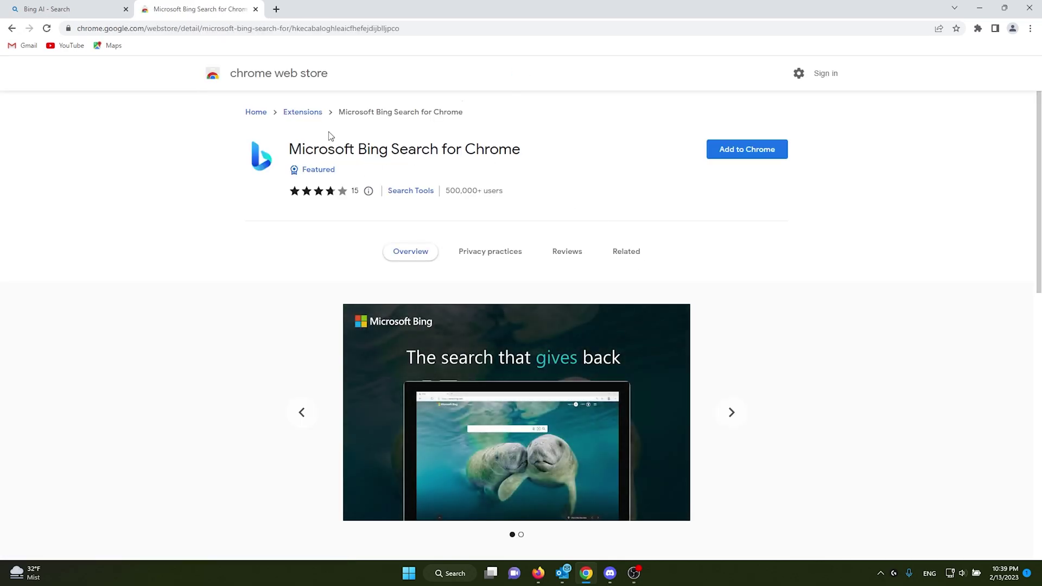
Step: Add Microsoft Bing Search for Chrome and confirm 'Add extension'
left_click(753, 153)
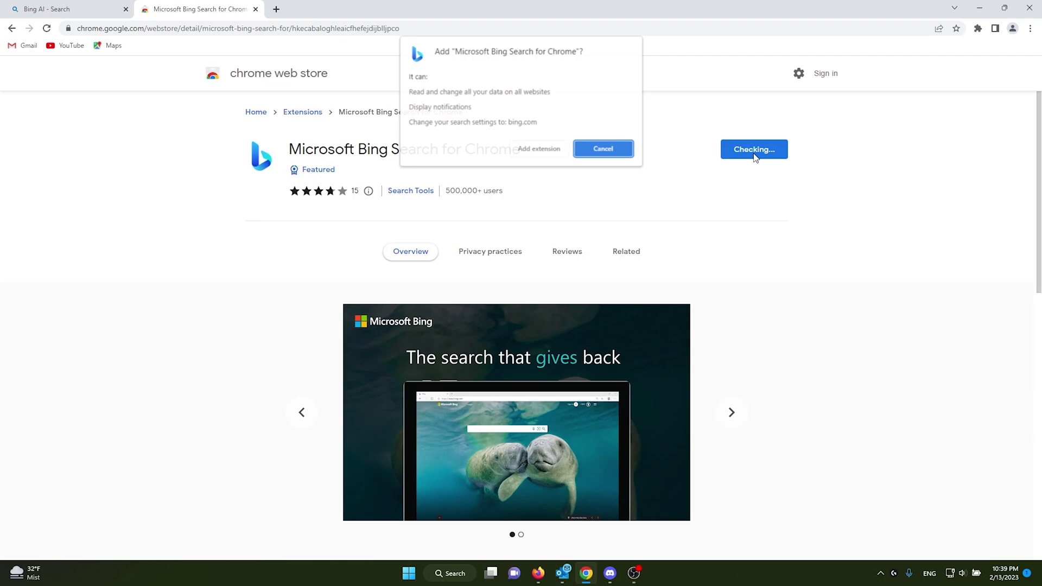
left_click(539, 148)
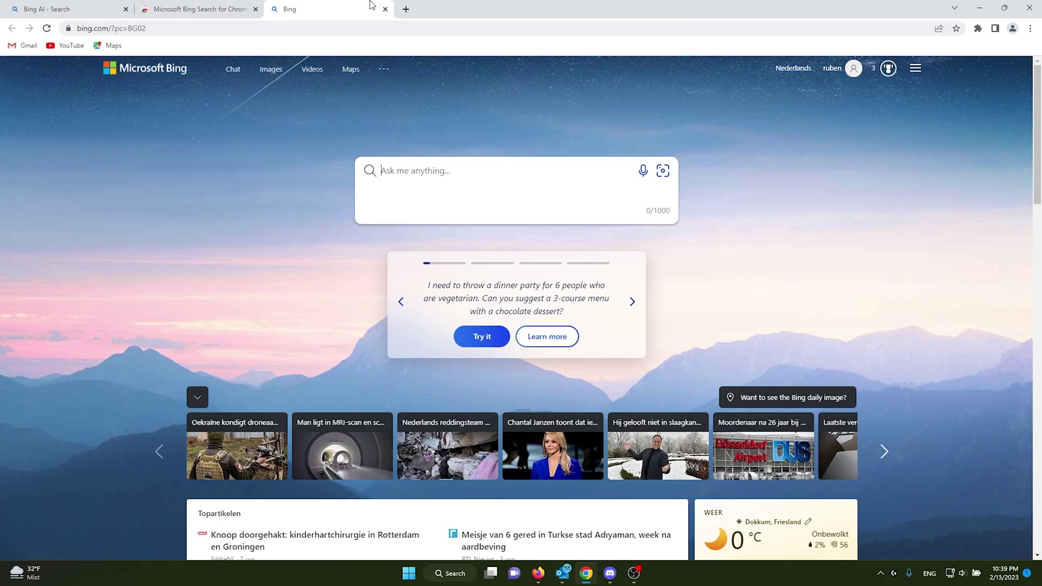
Step: Open a new tab showing the Bing start page with its quick links and services
left_click(404, 7)
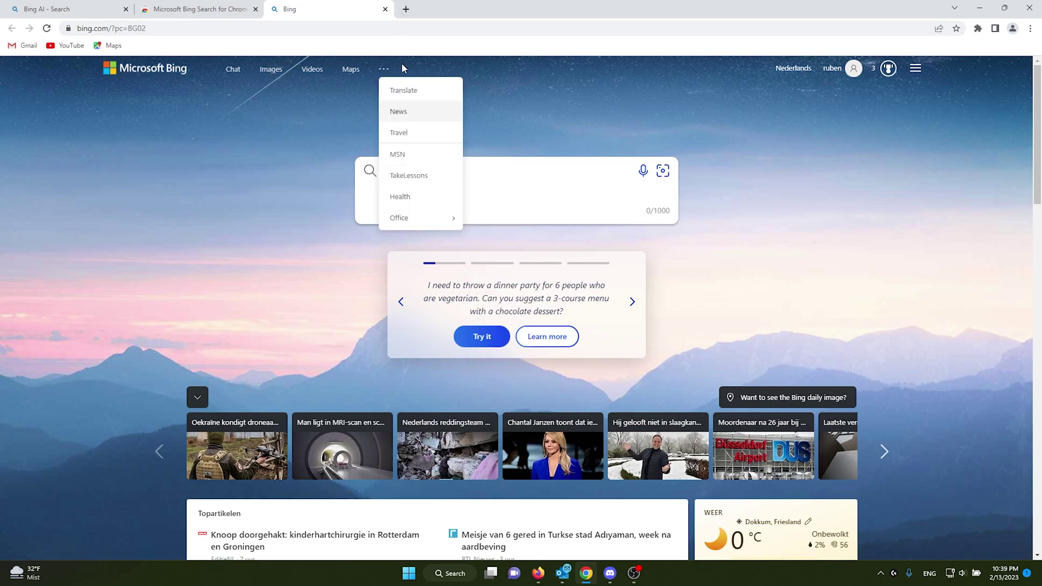